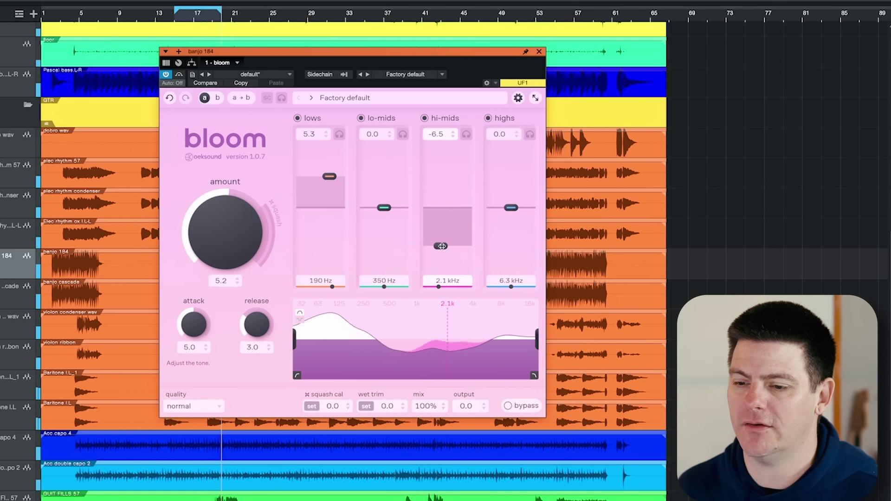
Set the banjo's hi-mids band to -1.3 at 3.1 kHz and audition that band in isolation.
drag(441, 246, 446, 215)
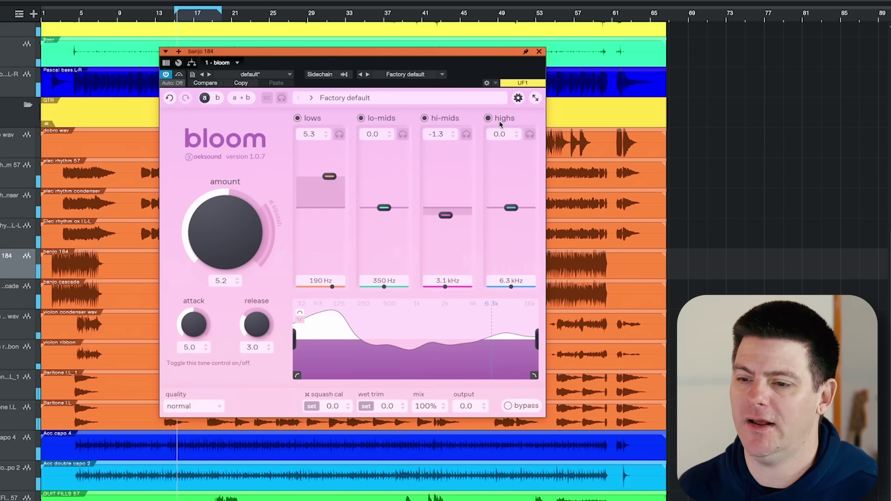
click(467, 135)
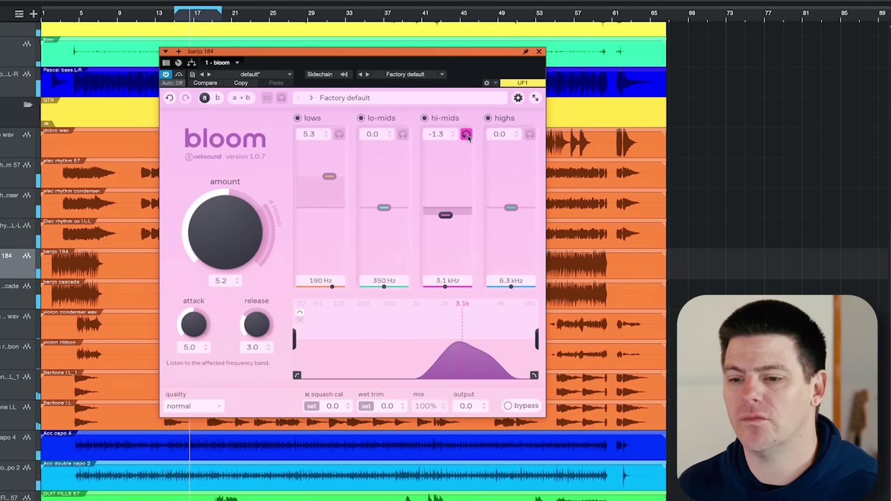
click(467, 135)
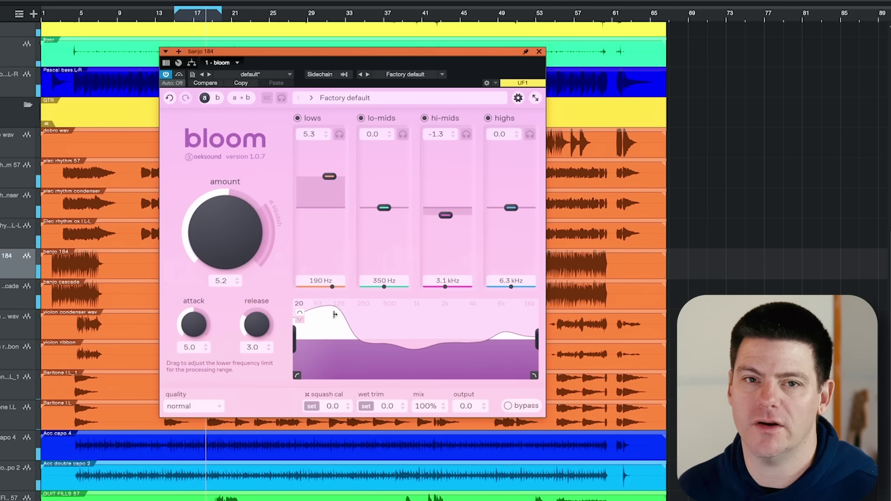
Limit the banjo's processing range to 340 Hz at the lower end and 4.2 kHz at the upper end.
drag(297, 341, 374, 344)
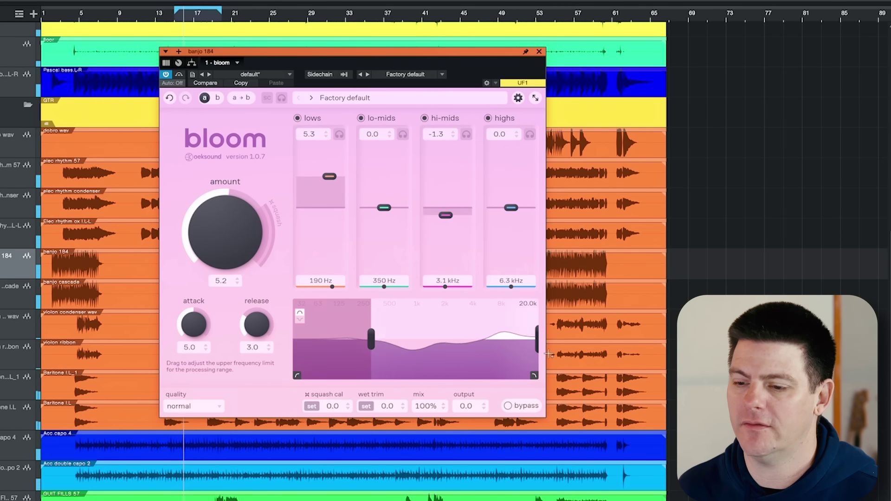
drag(537, 343, 519, 343)
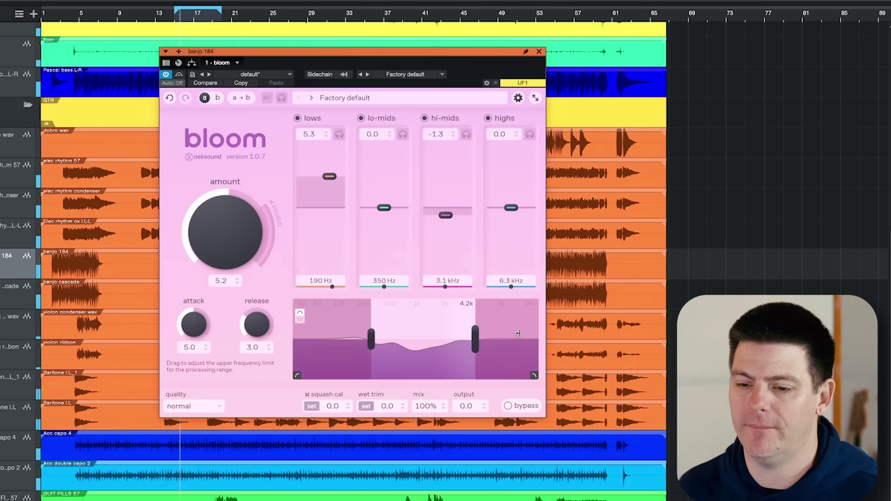
click(300, 322)
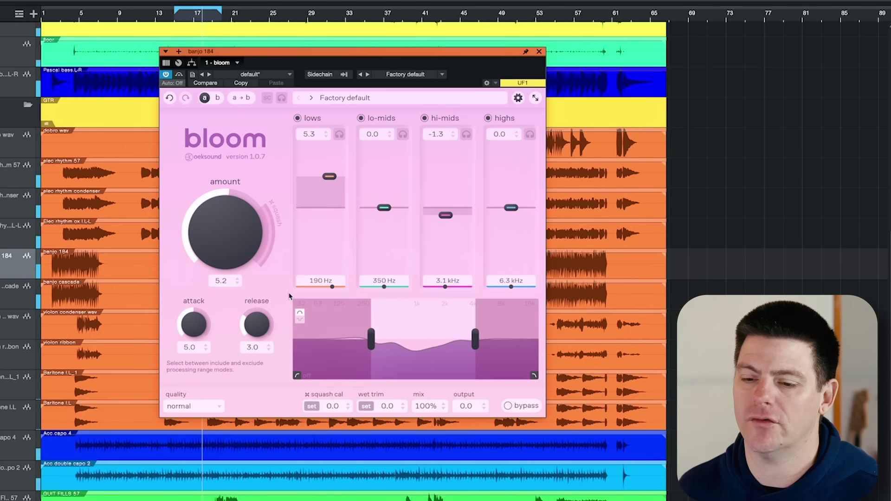
mouse_move(371, 339)
mouse_down()
mouse_move(354, 339)
mouse_move(375, 339)
mouse_up()
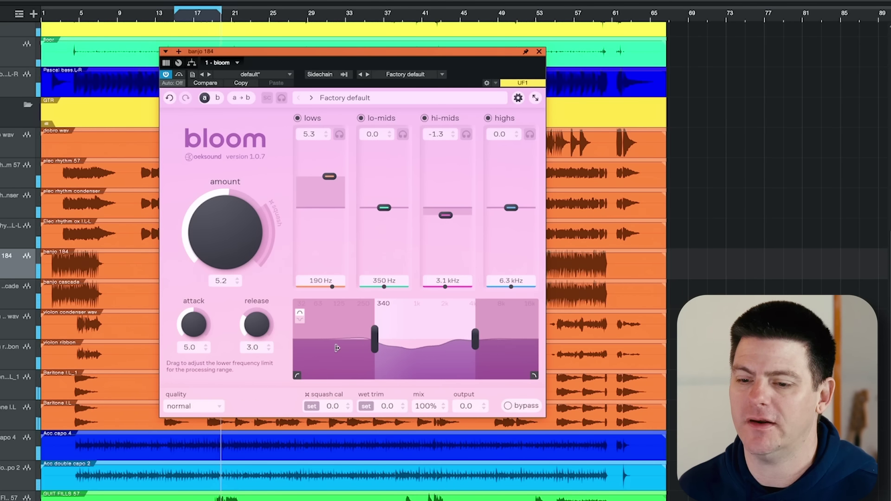
Try an output low cut at 175 Hz in the frequency display and remove it again.
drag(297, 375, 341, 378)
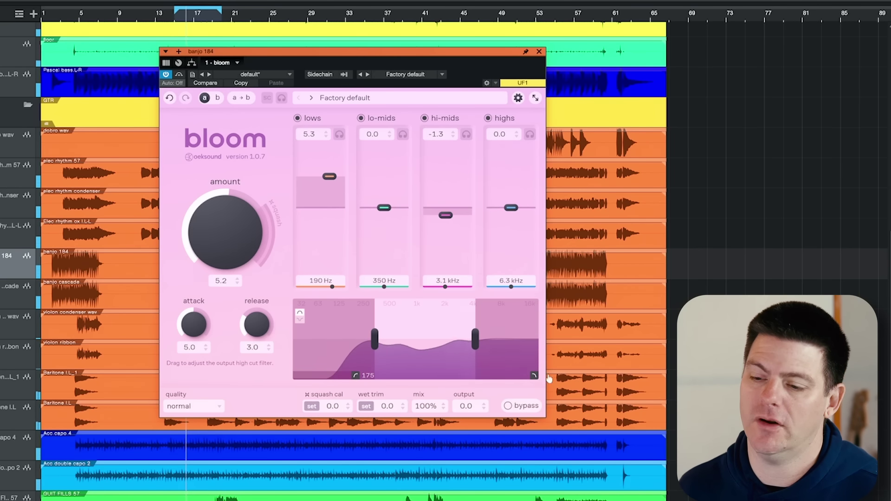
drag(533, 375, 554, 379)
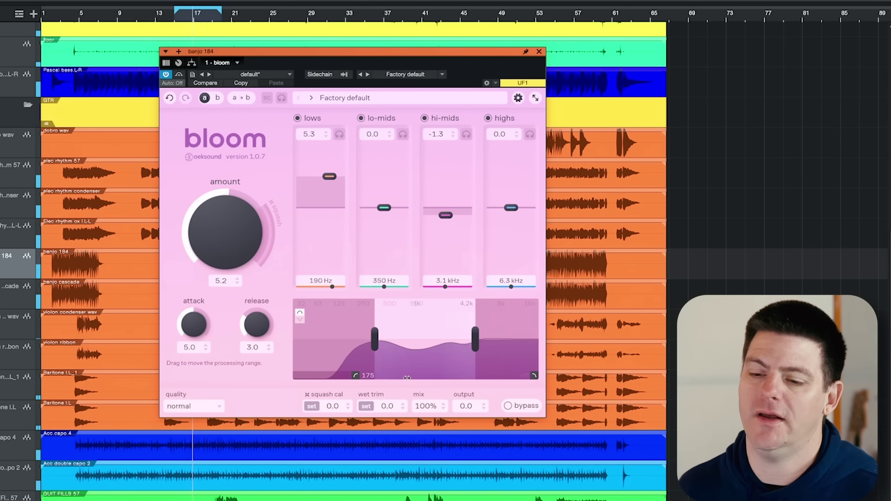
drag(357, 374, 295, 376)
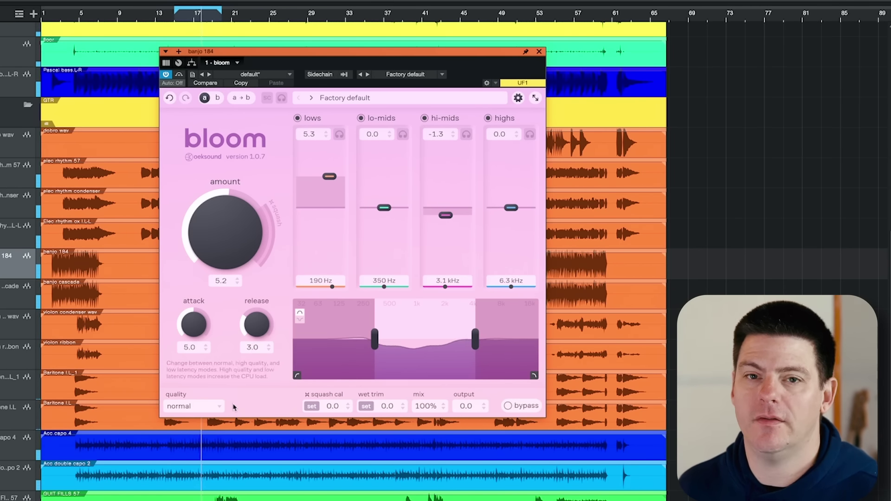
Review the quality modes and keep the processing quality at normal.
click(206, 409)
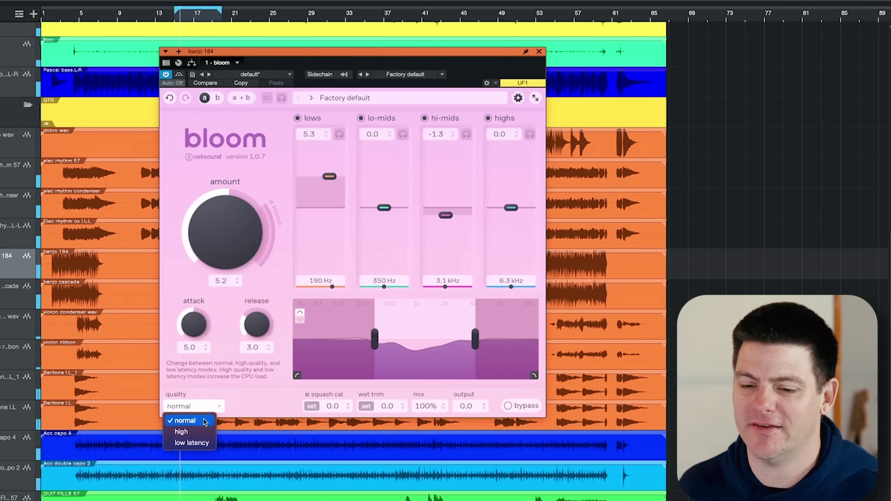
click(205, 423)
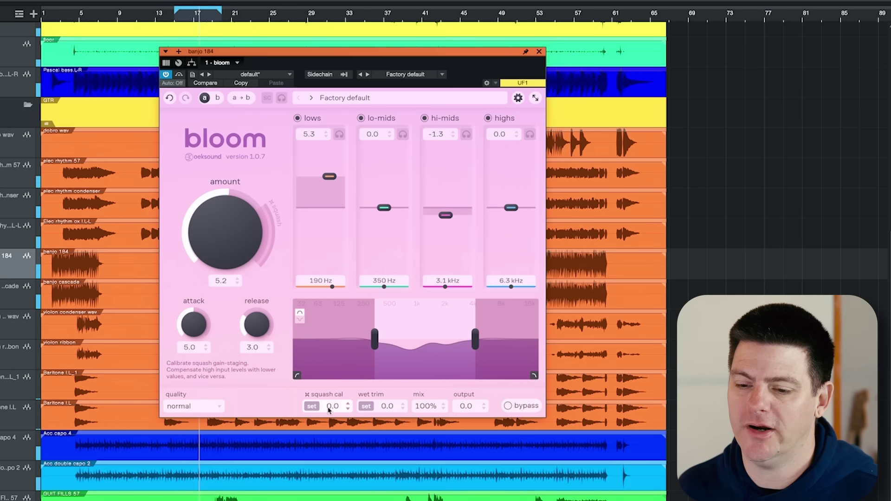
Raise the banjo's processing amount to 8.5 and automatically match the wet level to the dry signal.
drag(229, 204, 227, 195)
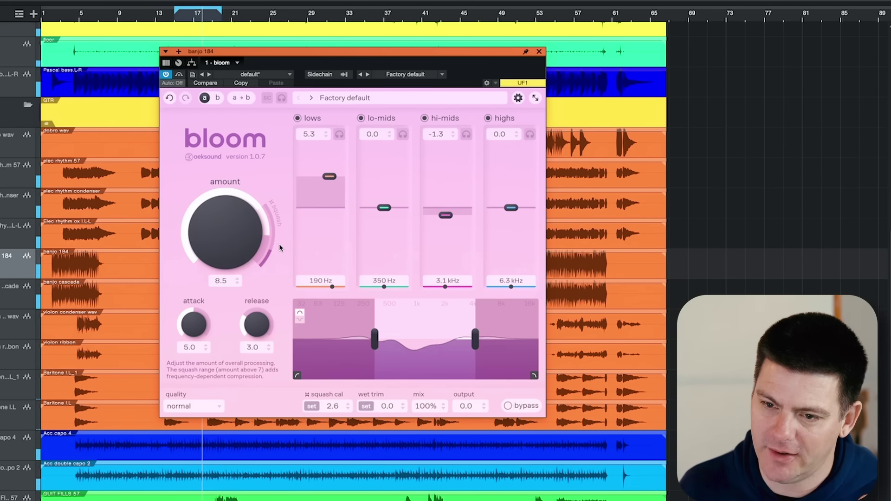
click(366, 407)
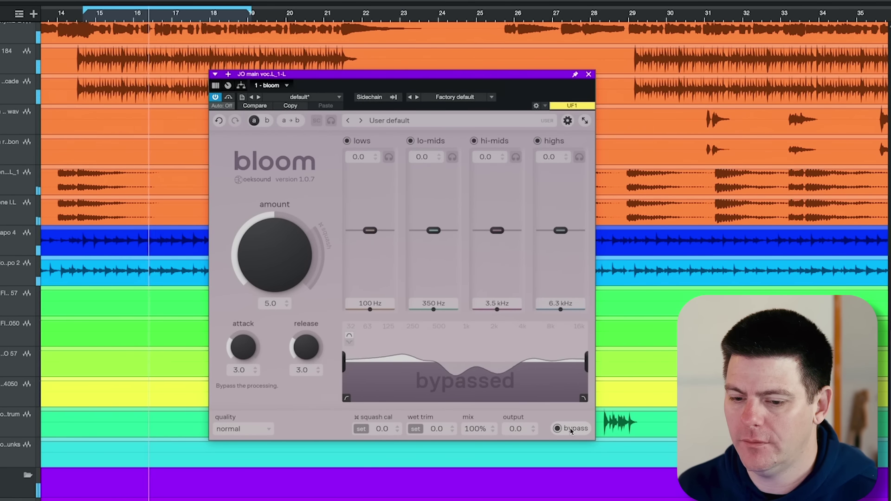
Activate processing on the main vocal, set amount to 3.4 and attack to 4.9 during playback, and compare against bypass.
click(571, 430)
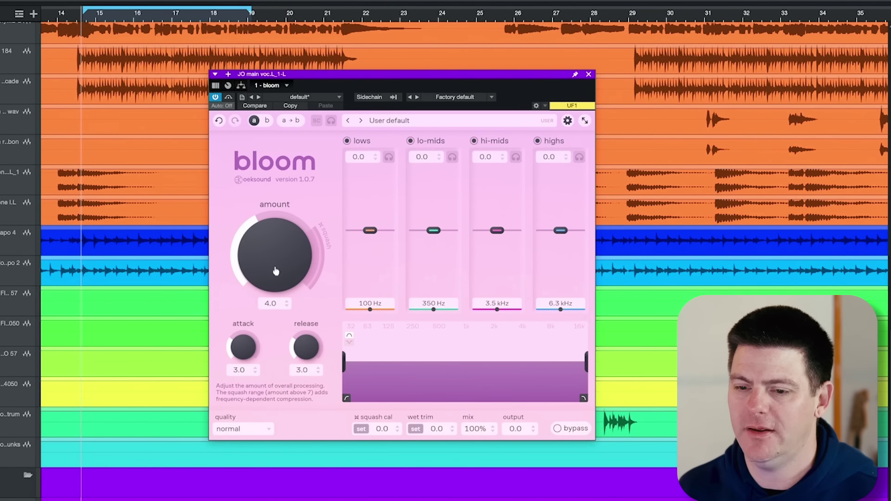
key(space)
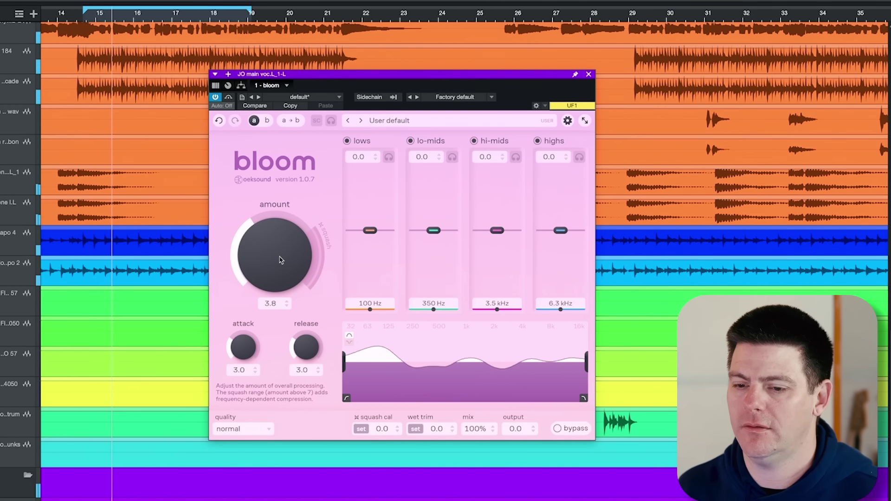
drag(280, 260, 283, 271)
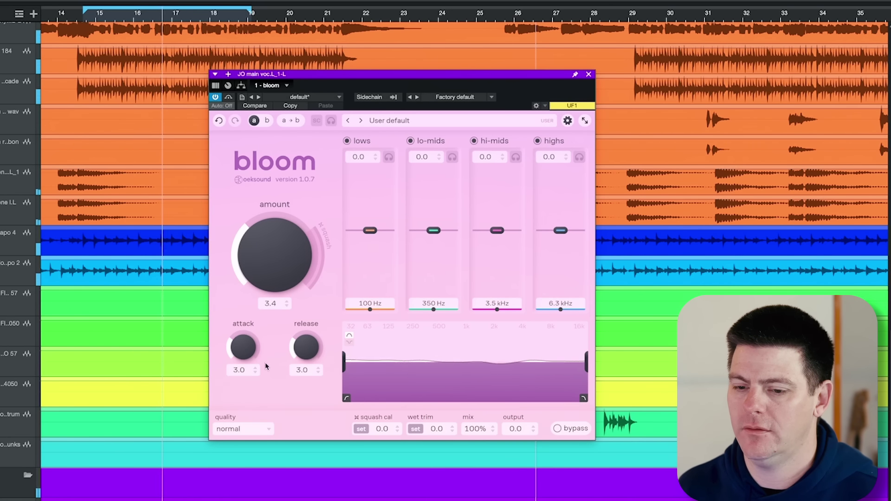
drag(246, 347, 263, 317)
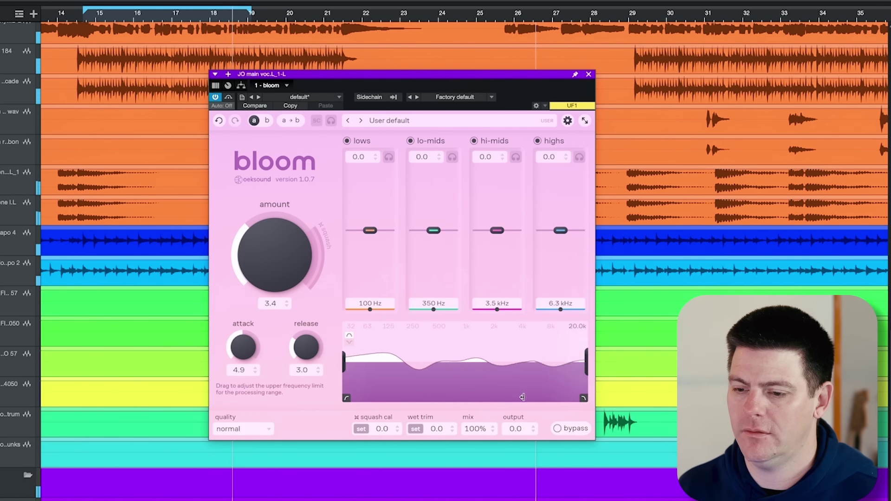
click(575, 431)
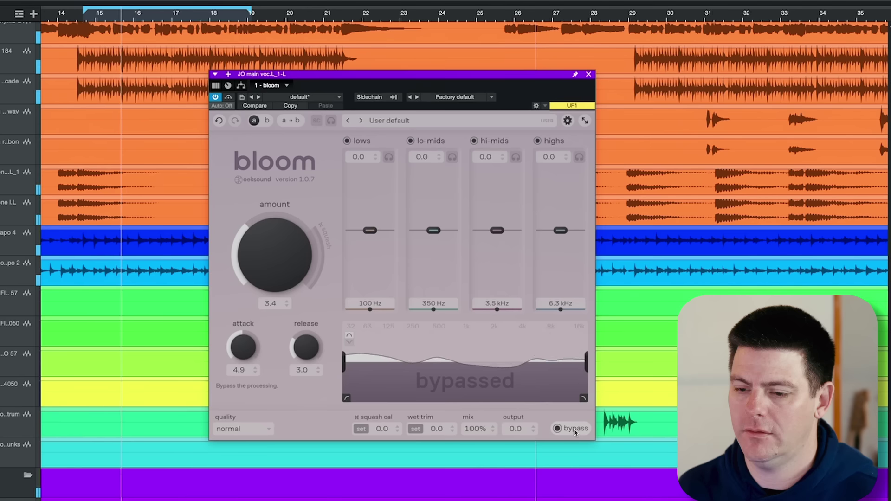
click(575, 431)
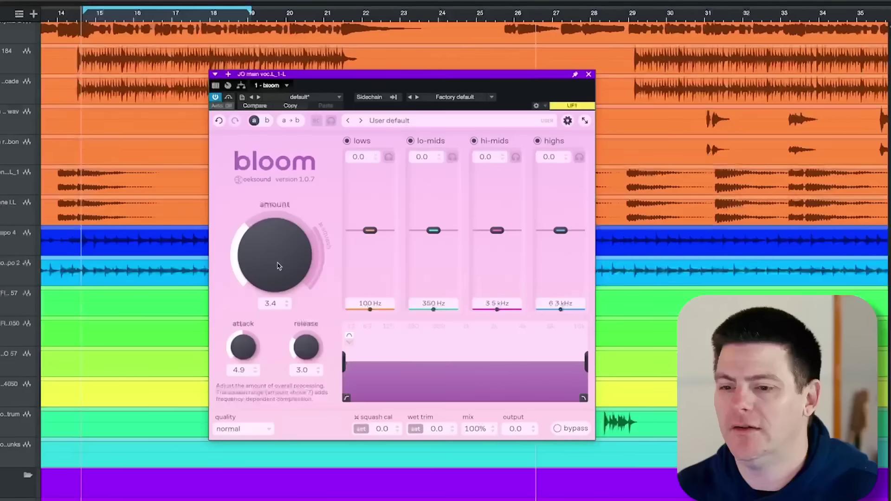
Load the Rock vocal preset from the Vocals category for the main vocal.
click(428, 123)
click(372, 343)
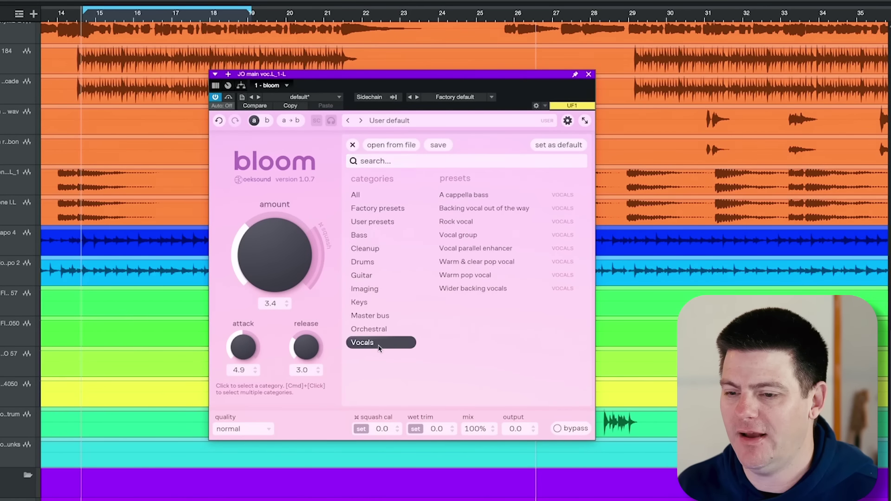
click(483, 225)
click(495, 366)
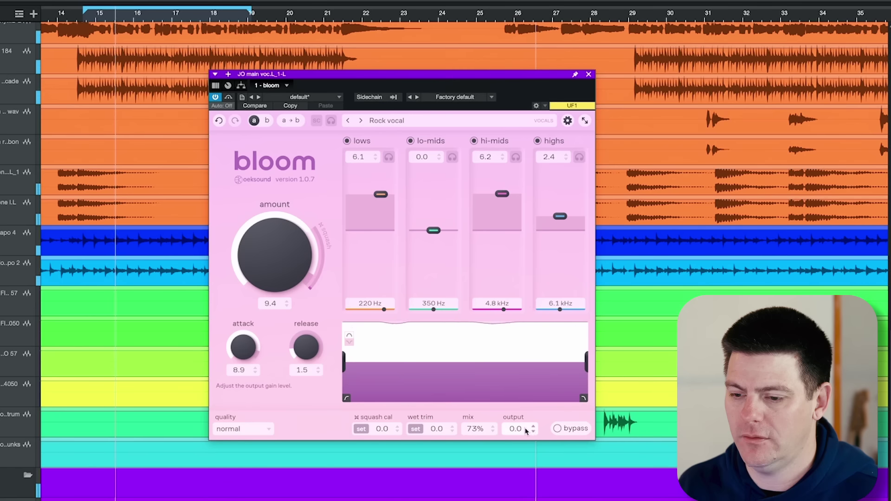
Match the Rock vocal preset's wet level to the dry signal, compare it against bypass and stop playback.
click(415, 429)
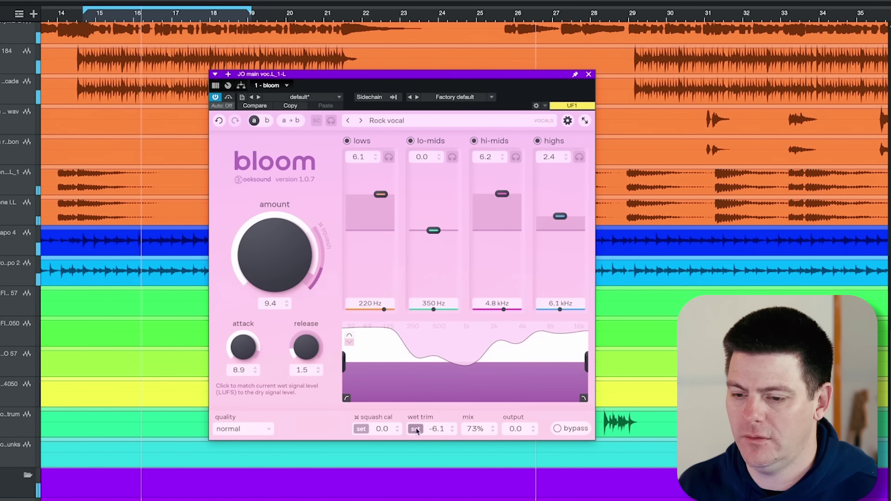
click(565, 429)
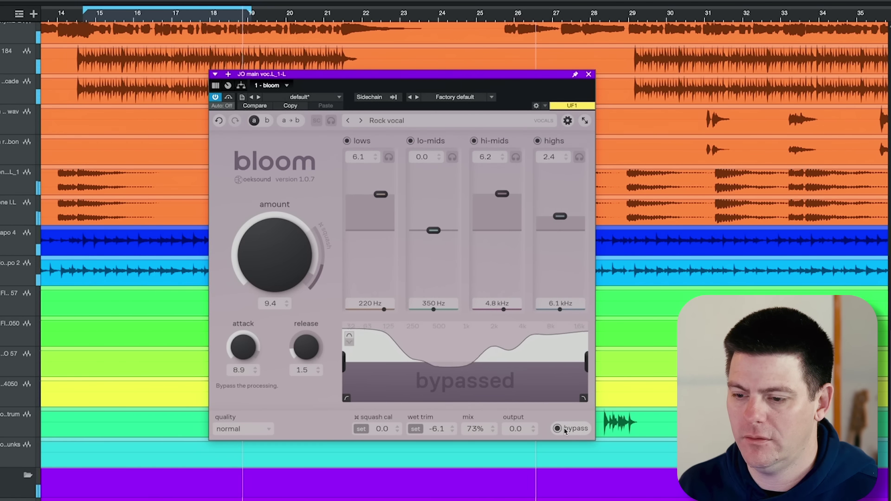
click(565, 430)
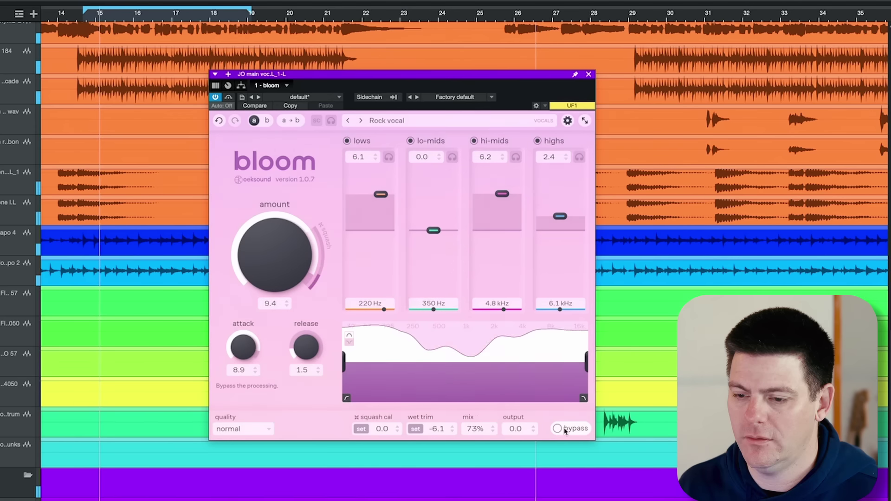
key(space)
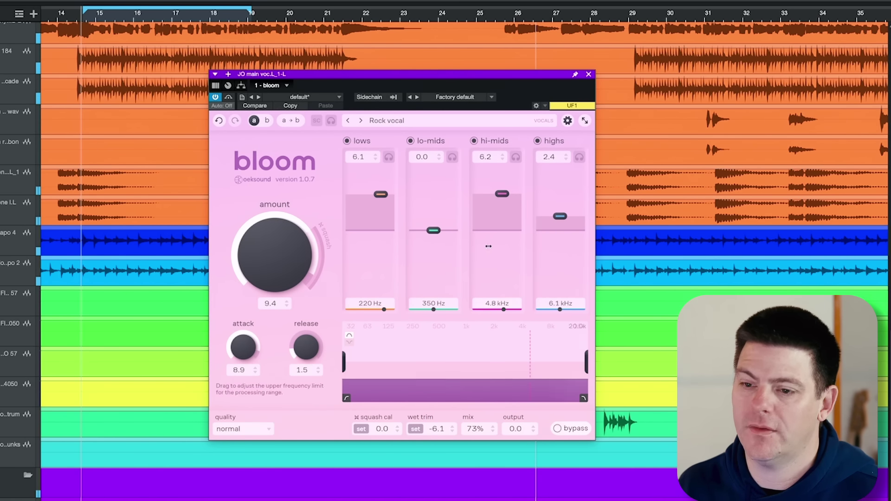
Switch the main vocal to the Vocal group preset and leave its processing active.
click(360, 121)
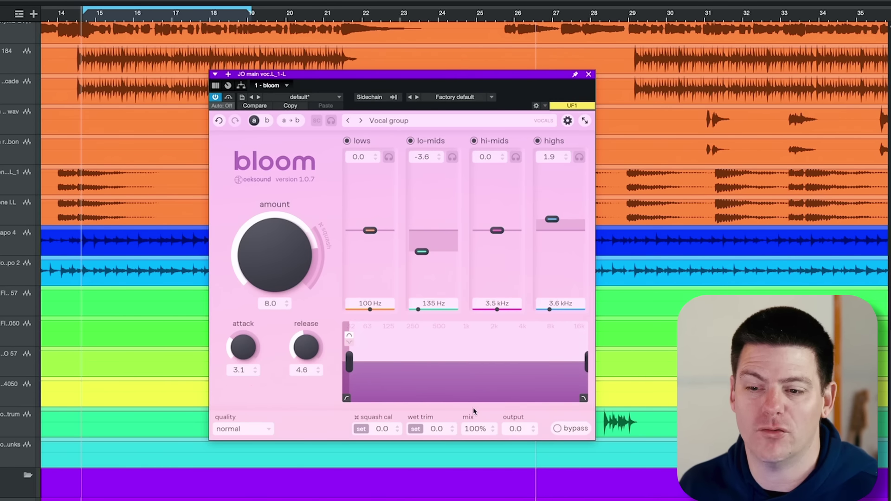
click(576, 429)
click(575, 429)
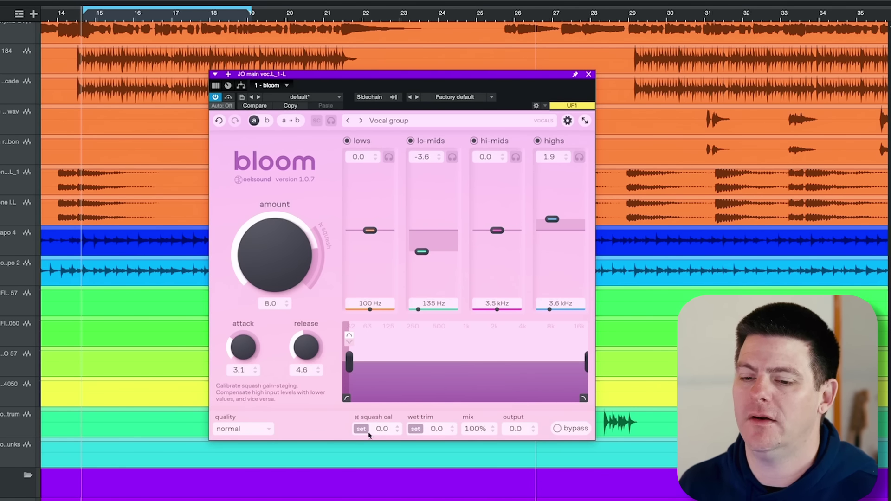
During playback, set the squash calibration to 1.0 and automatically match the wet trim to the dry level.
key(space)
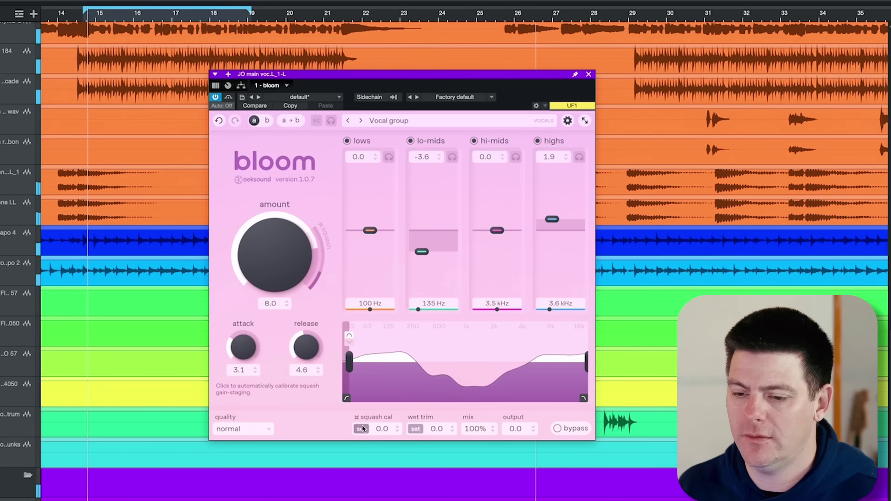
drag(382, 429, 378, 411)
click(415, 429)
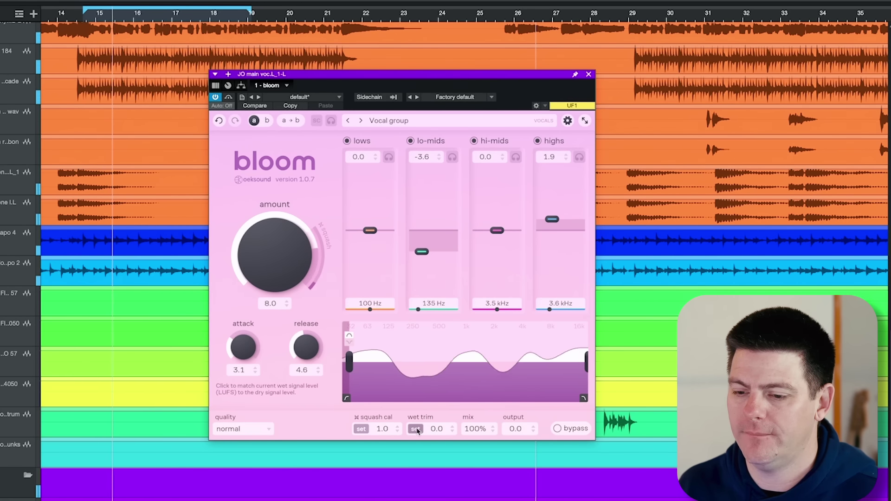
Compare the level-matched Vocal group preset with the bypassed vocal during playback.
click(571, 432)
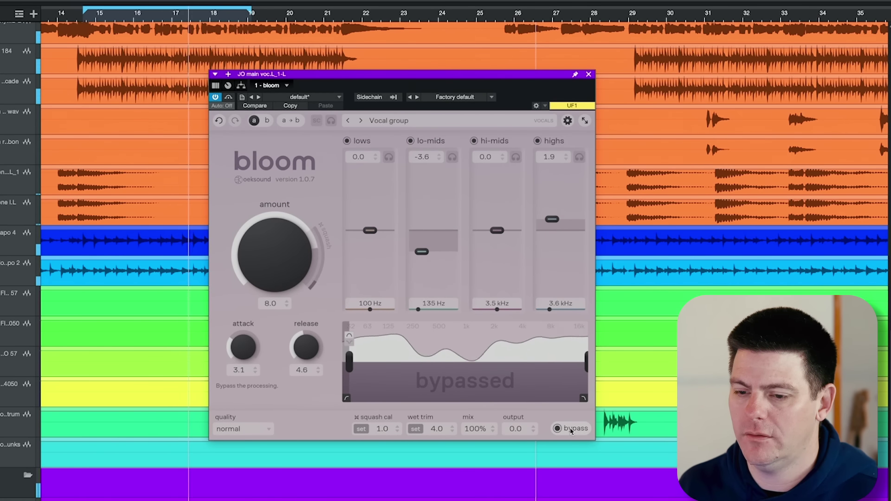
click(571, 432)
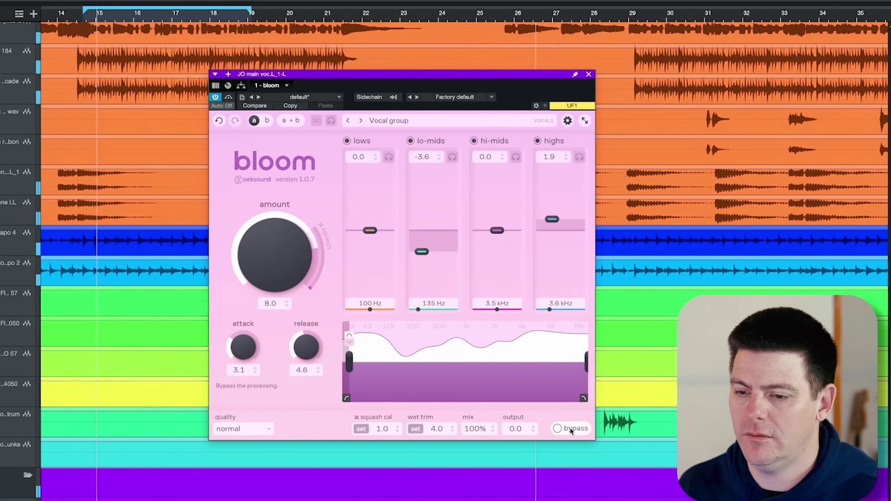
click(571, 432)
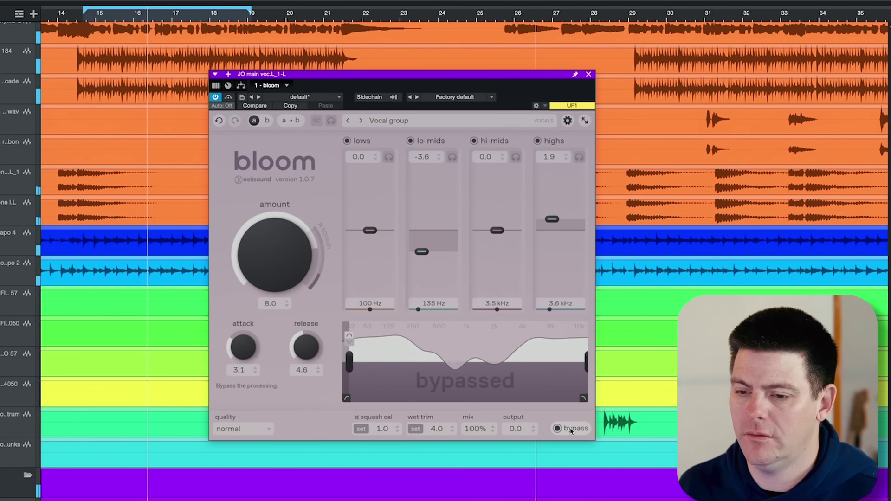
click(572, 432)
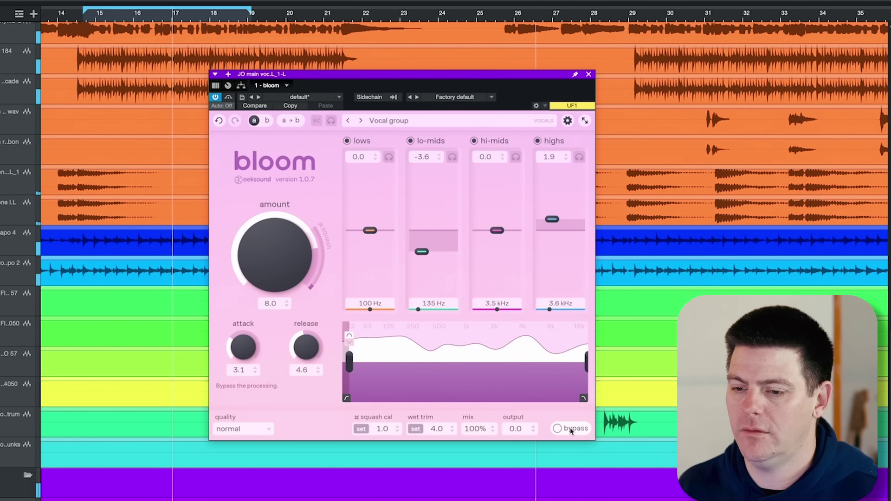